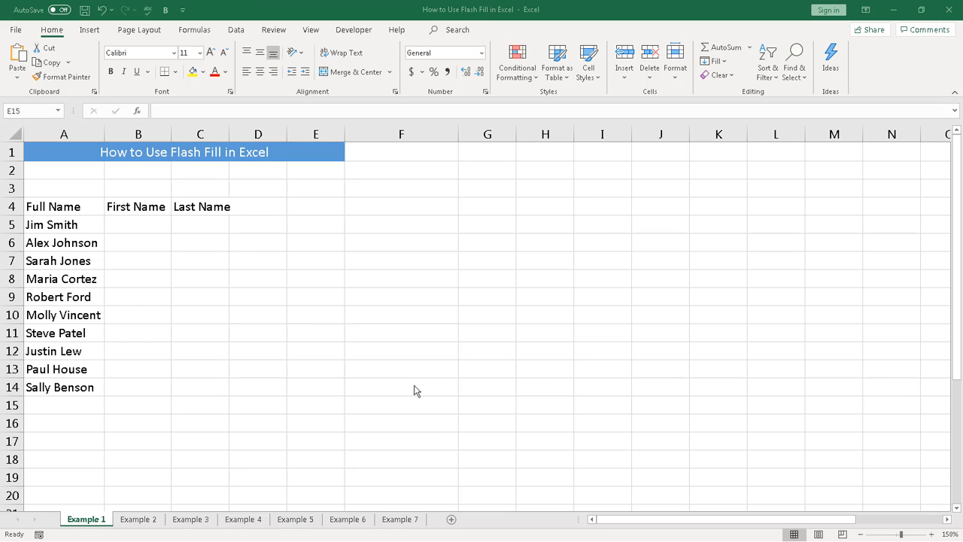
- Enter the first person's first name in B5 and Flash Fill the First Name column down to B14
{"action": "left_click", "coordinate": [259, 442]}
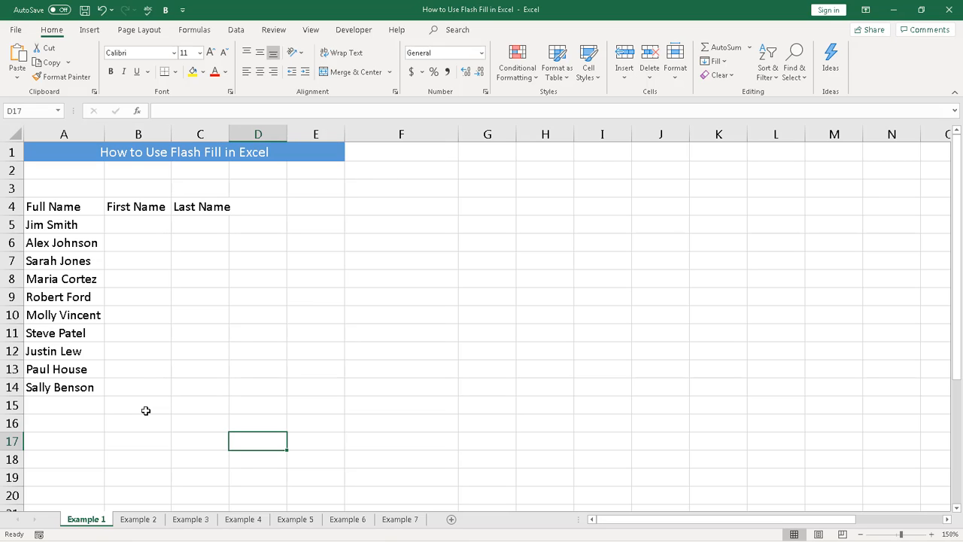
{"action": "left_click", "coordinate": [137, 227]}
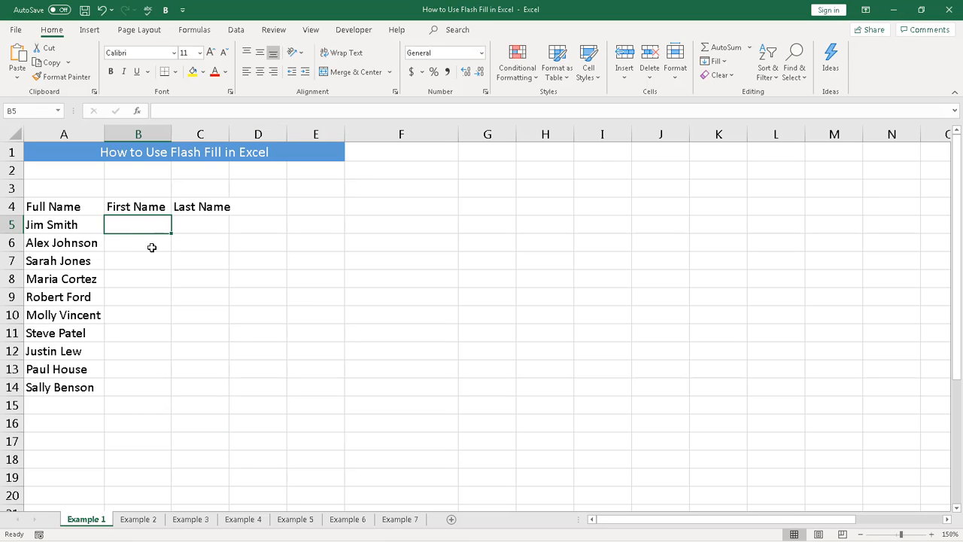
{"action": "type", "text": "Jim"}
{"action": "key", "text": "ctrl+Return"}
{"action": "double_click", "coordinate": [171, 233]}
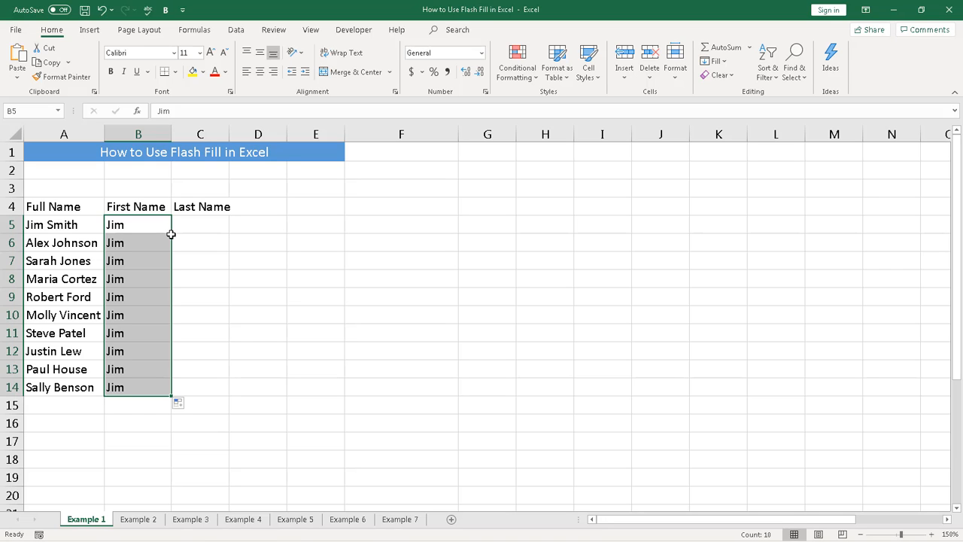
{"action": "left_click", "coordinate": [185, 405]}
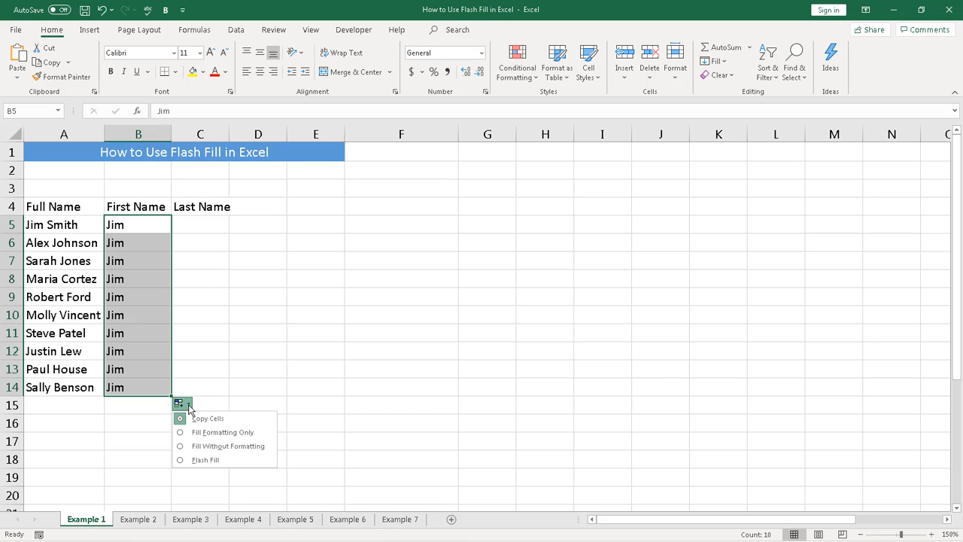
{"action": "left_click", "coordinate": [200, 460]}
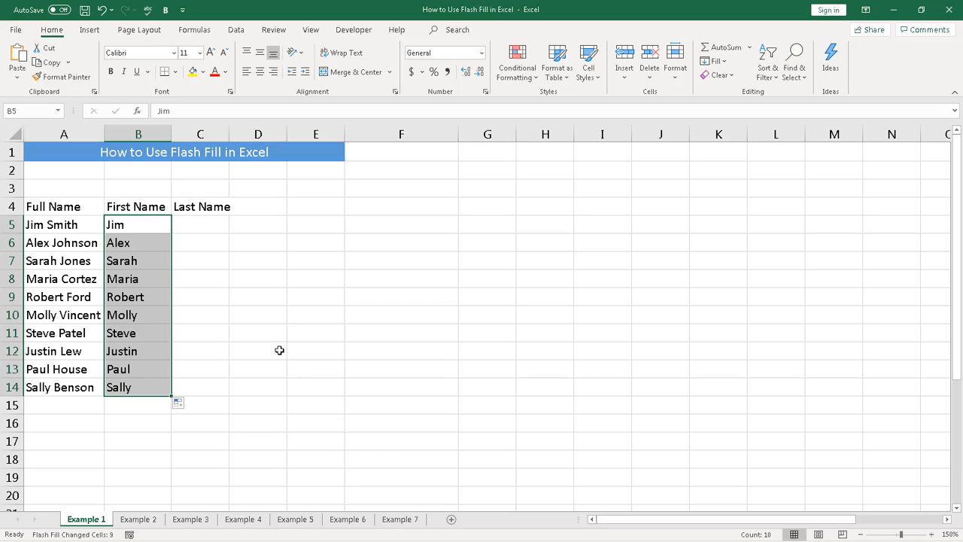
- Enter the first two people's last names in C5 and C6, accepting the Flash Fill suggestion for the rest of the column
{"action": "left_click", "coordinate": [202, 228]}
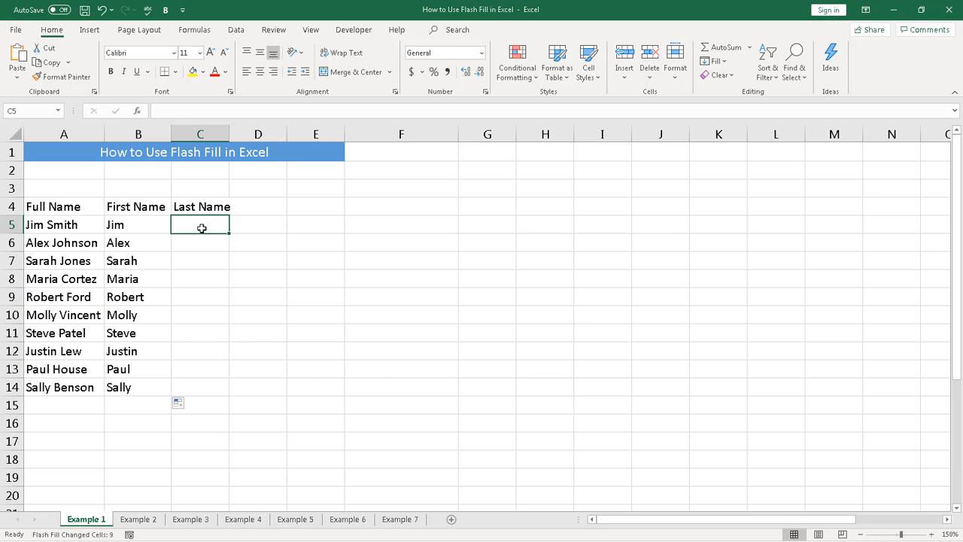
{"action": "type", "text": "Smith"}
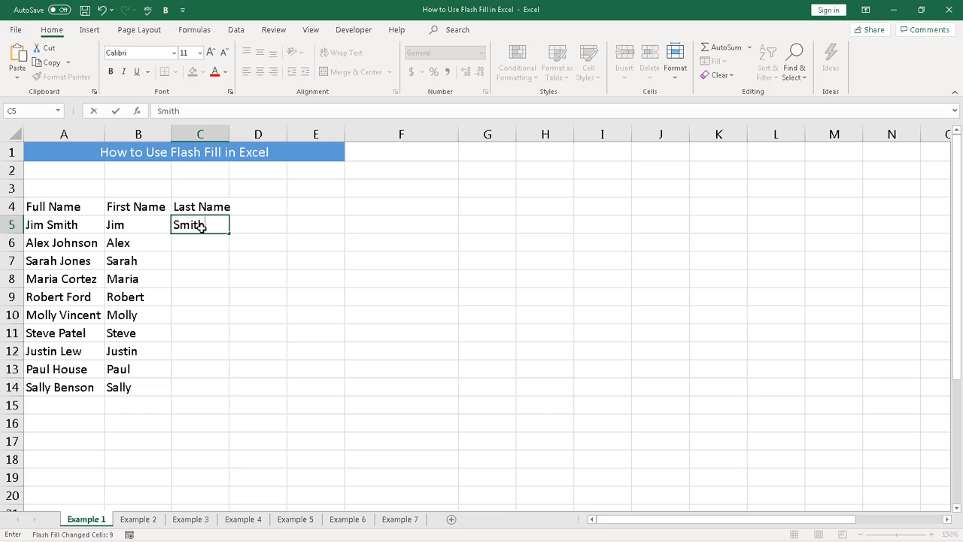
{"action": "key", "text": "Return"}
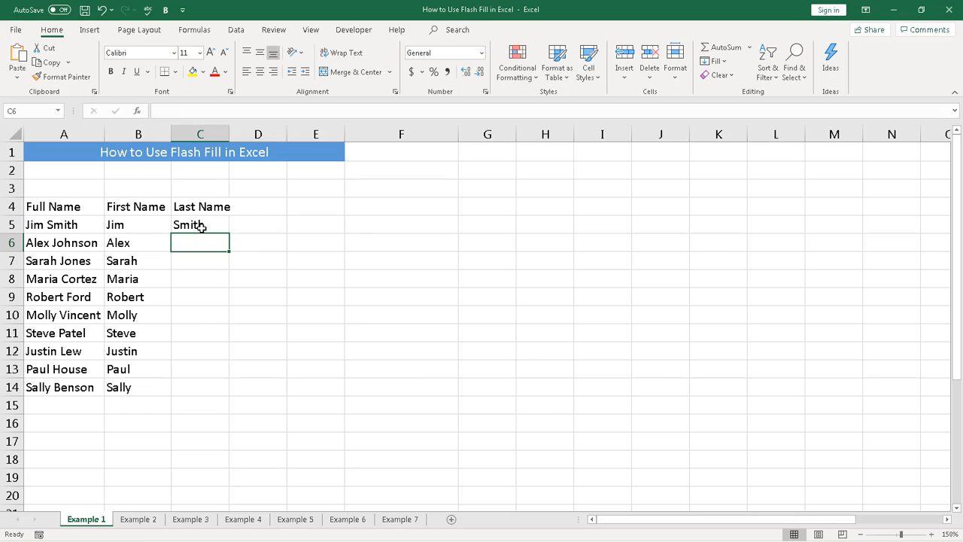
{"action": "type", "text": "Johnson"}
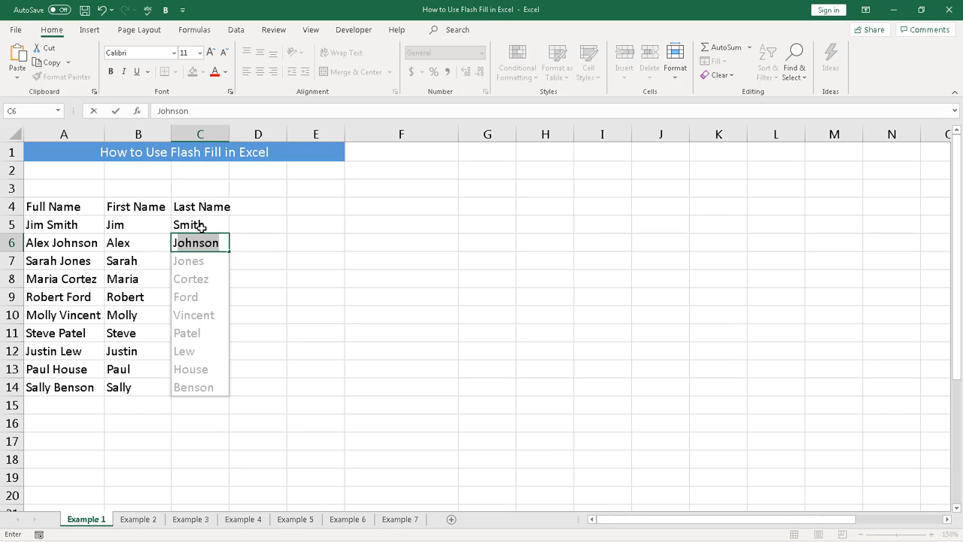
{"action": "key", "text": "Tab"}
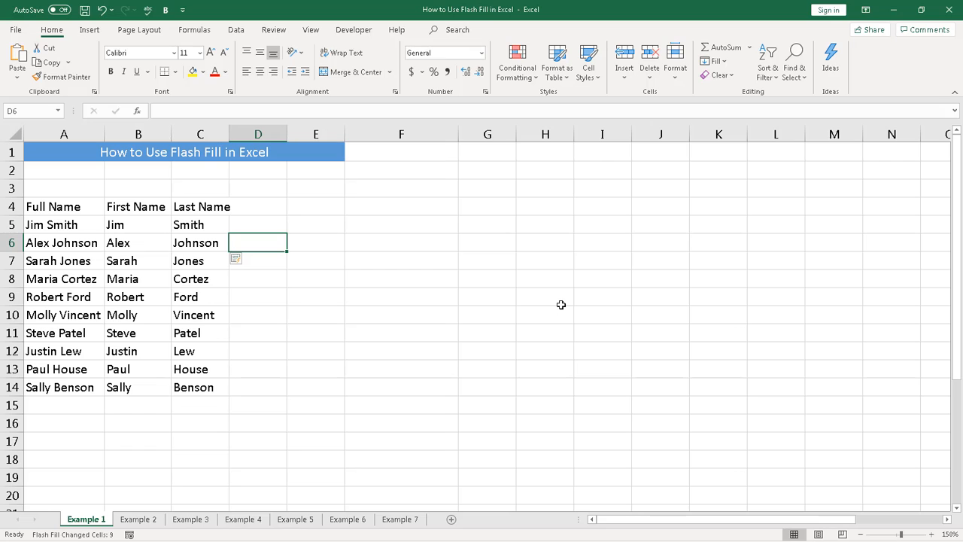
- On the Example 2 sheet, enter the first person's full name in C5 and Flash Fill the Full Name column
{"action": "key", "text": "ctrl+Page_Down"}
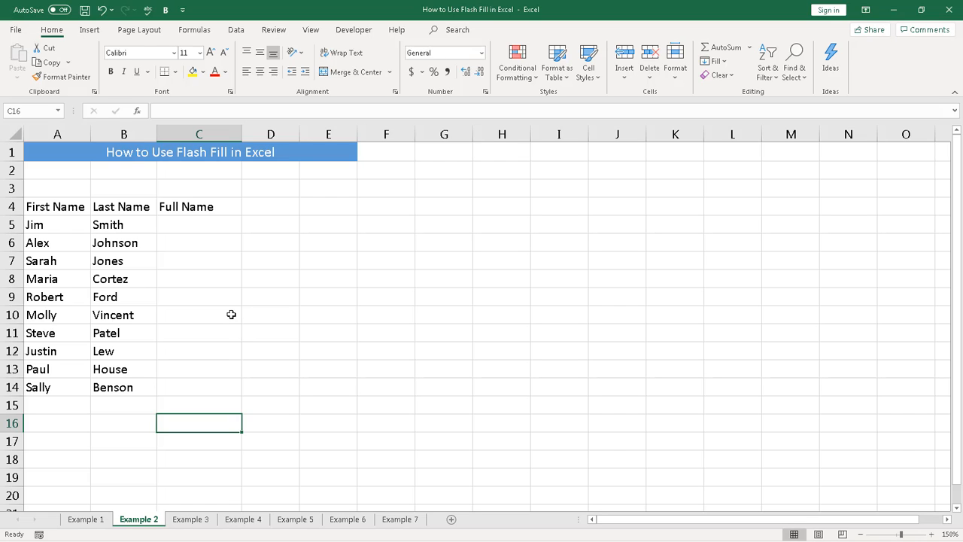
{"action": "left_click", "coordinate": [201, 226]}
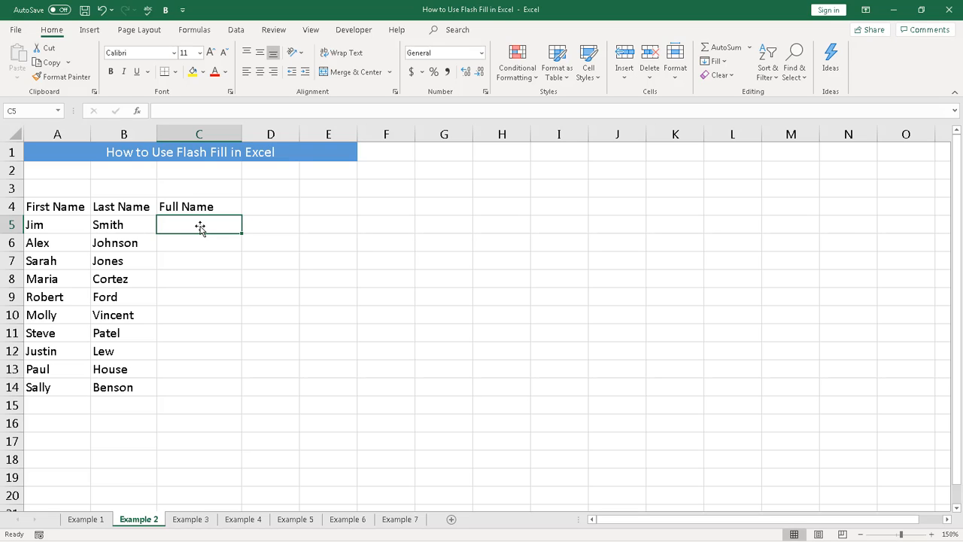
{"action": "type", "text": "Jim Sm"}
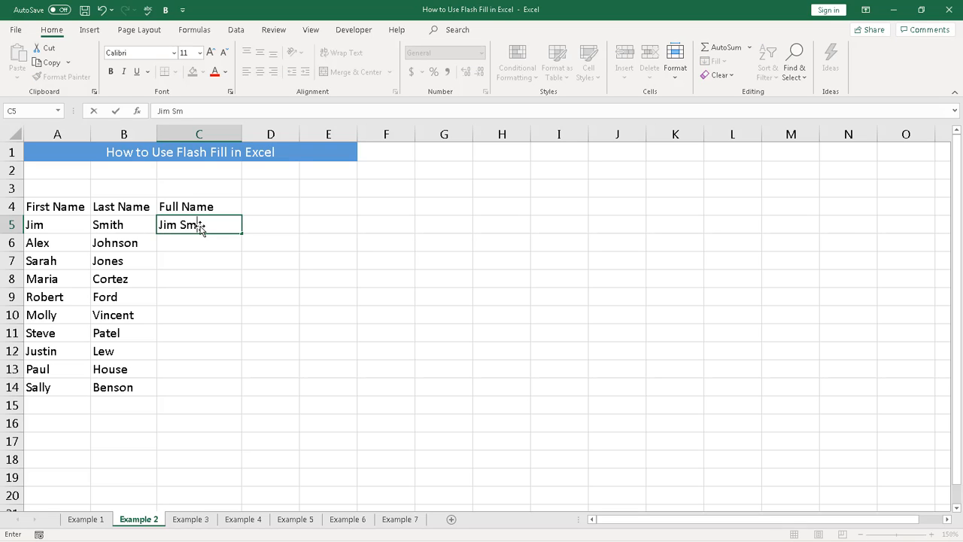
{"action": "type", "text": "ith"}
{"action": "key", "text": "ctrl+Return"}
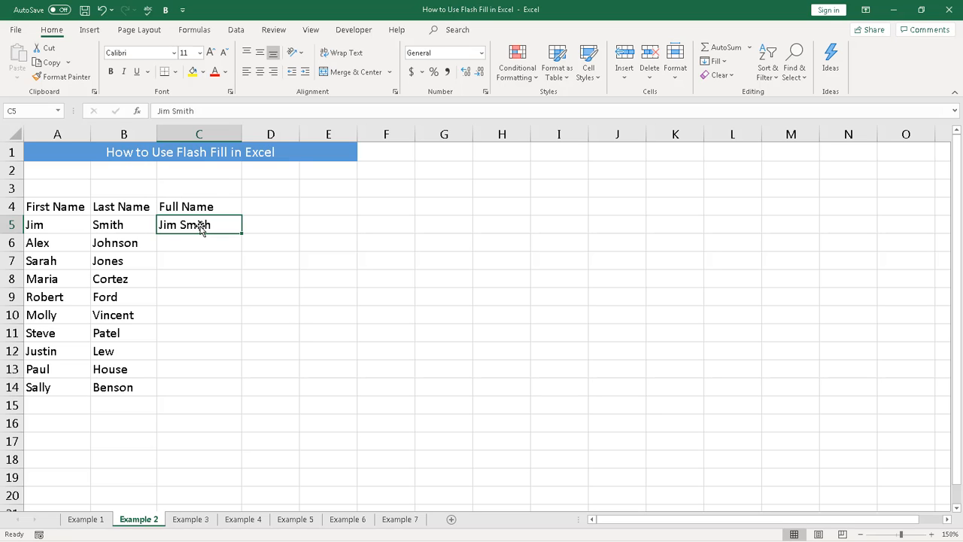
{"action": "key", "text": "ctrl+e"}
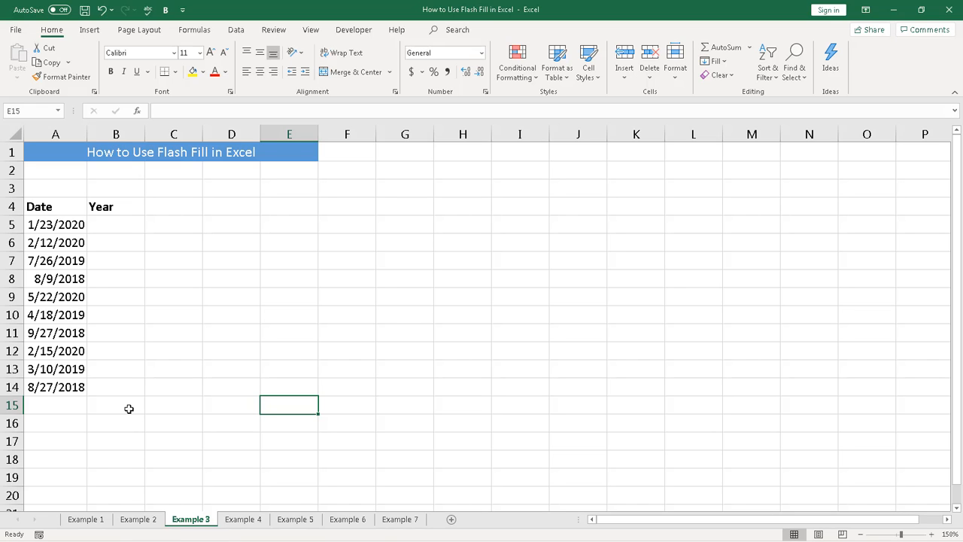
- Enter 2020 in B5 as the first date's year and Flash Fill the Year column for B5:B14
{"action": "left_click", "coordinate": [110, 228]}
{"action": "type", "text": "2020"}
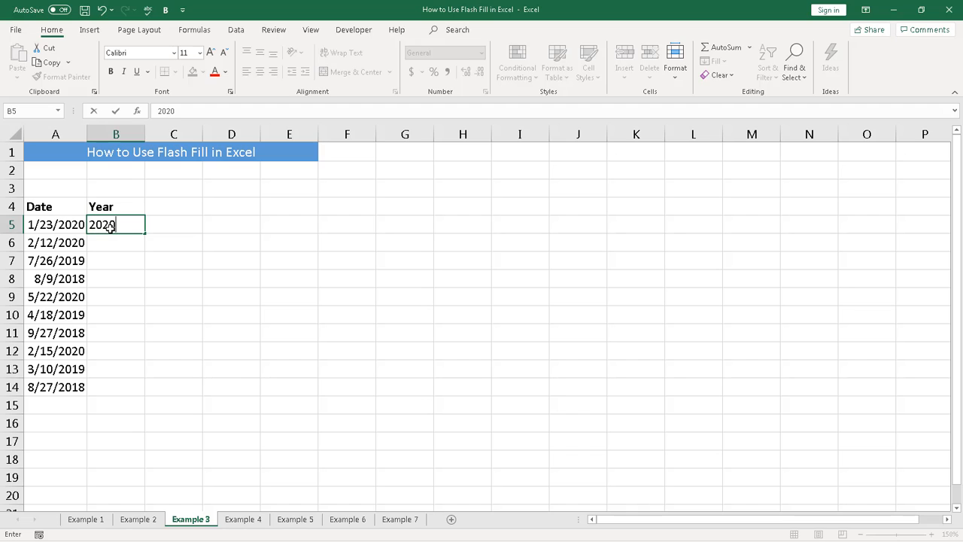
{"action": "key", "text": "ctrl+Return"}
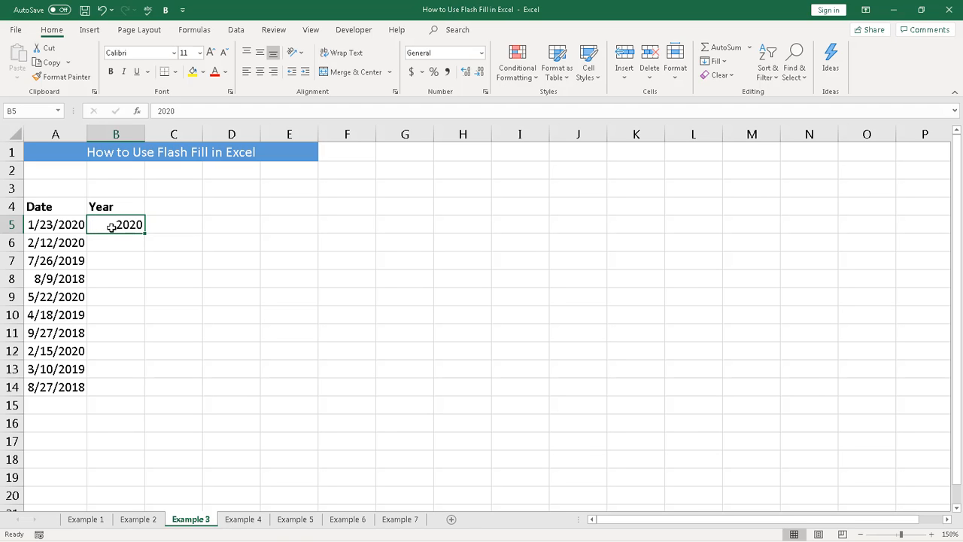
{"action": "left_click_drag", "start_coordinate": [110, 228], "coordinate": [119, 387]}
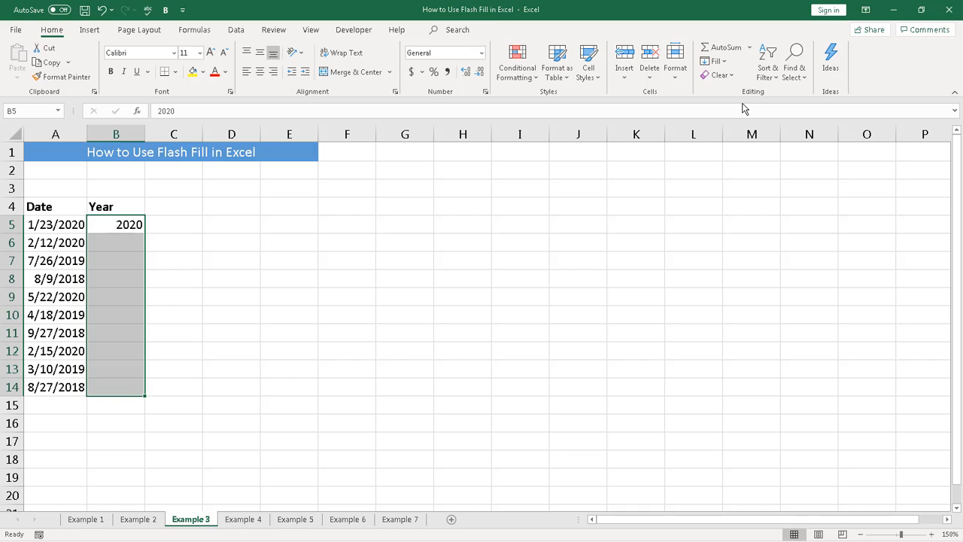
{"action": "left_click", "coordinate": [727, 63]}
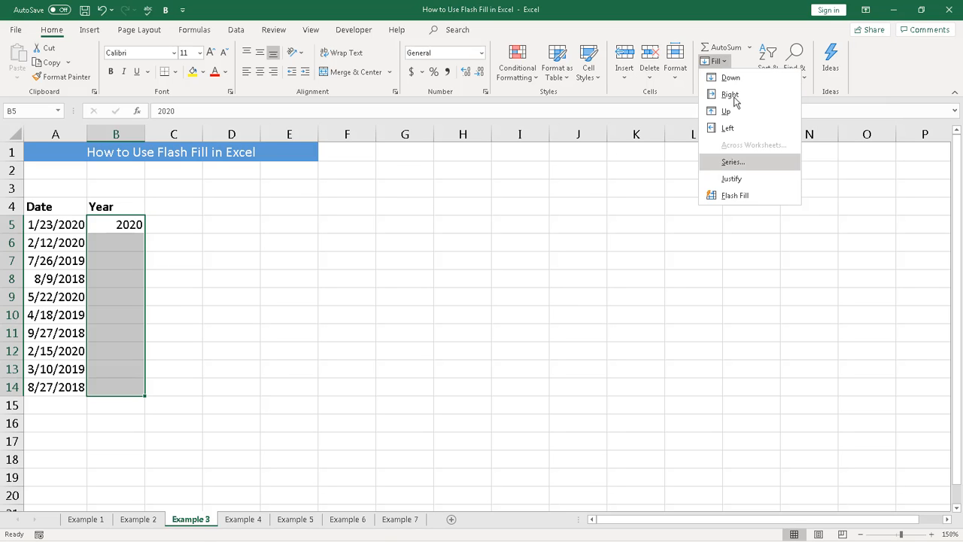
{"action": "left_click", "coordinate": [757, 197]}
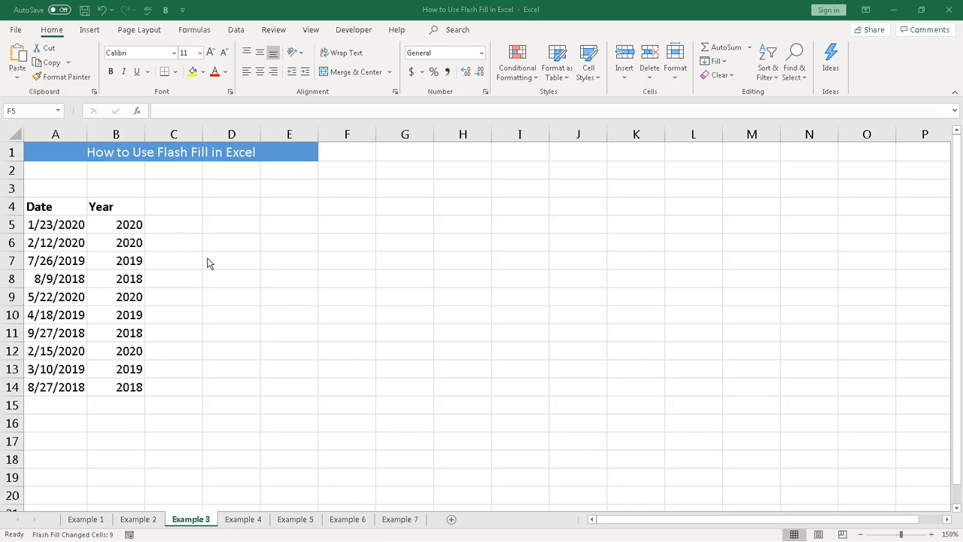
- Clear all the years from B5:B14
{"action": "left_click", "coordinate": [126, 229]}
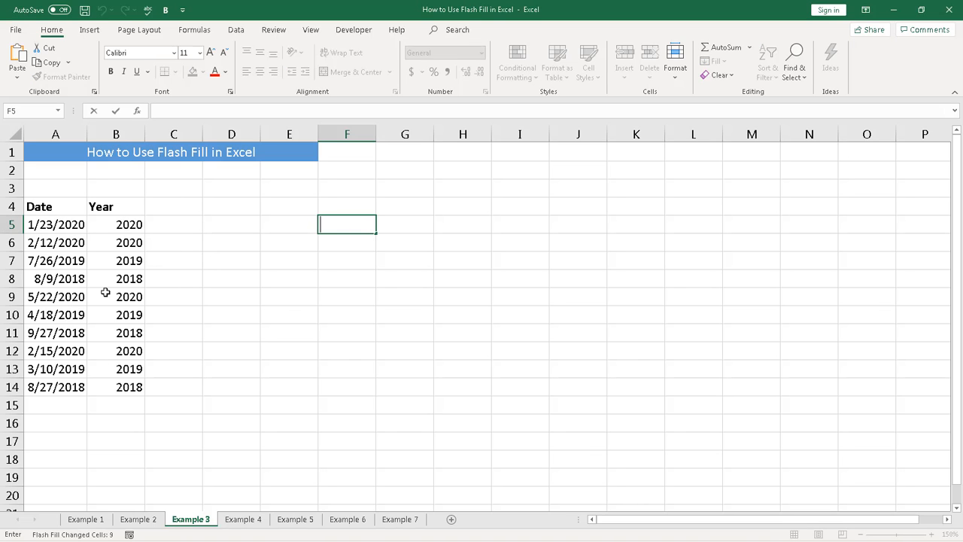
{"action": "left_click_drag", "start_coordinate": [101, 229], "coordinate": [110, 382]}
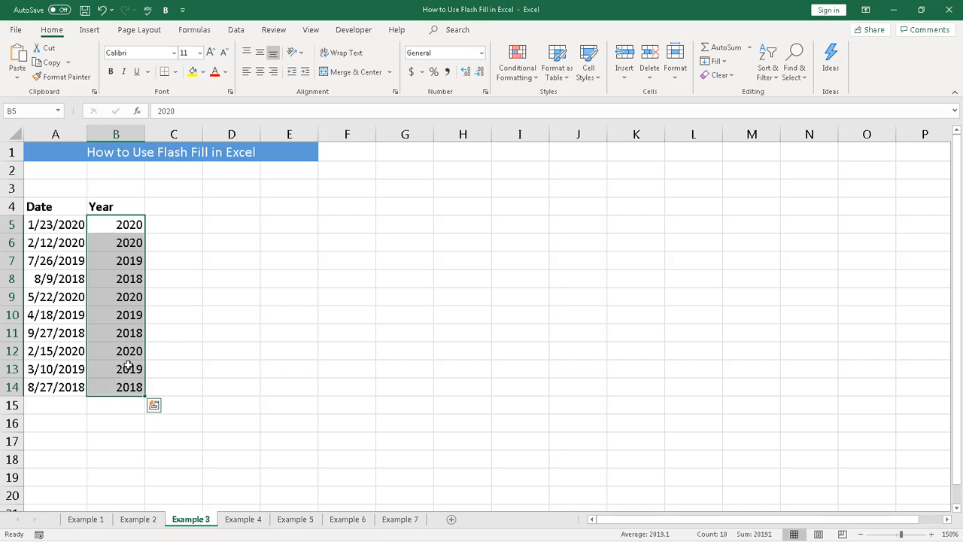
{"action": "key", "text": "Delete"}
- Enter 2020 in E5, away from the dates, and try to Flash Fill the range E5:E14
{"action": "left_click", "coordinate": [286, 230]}
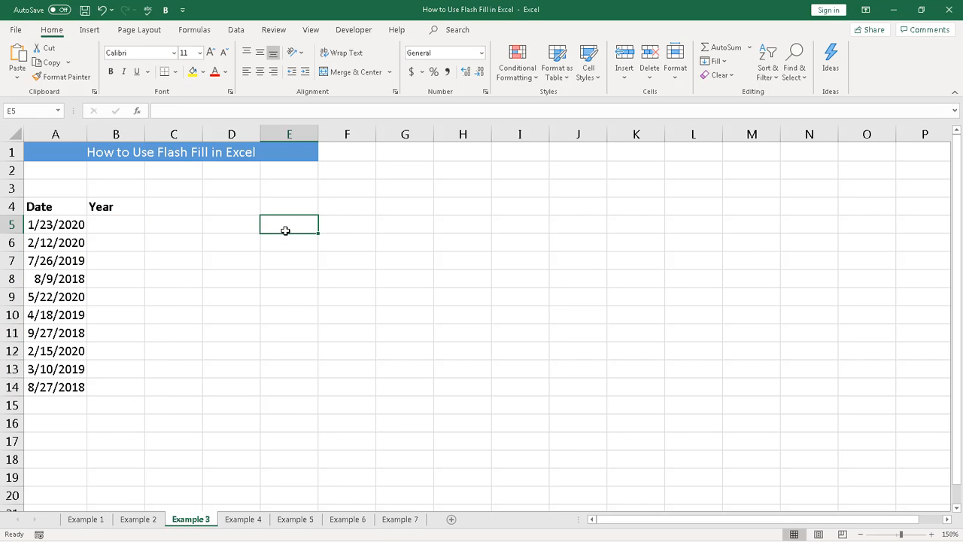
{"action": "type", "text": "2020"}
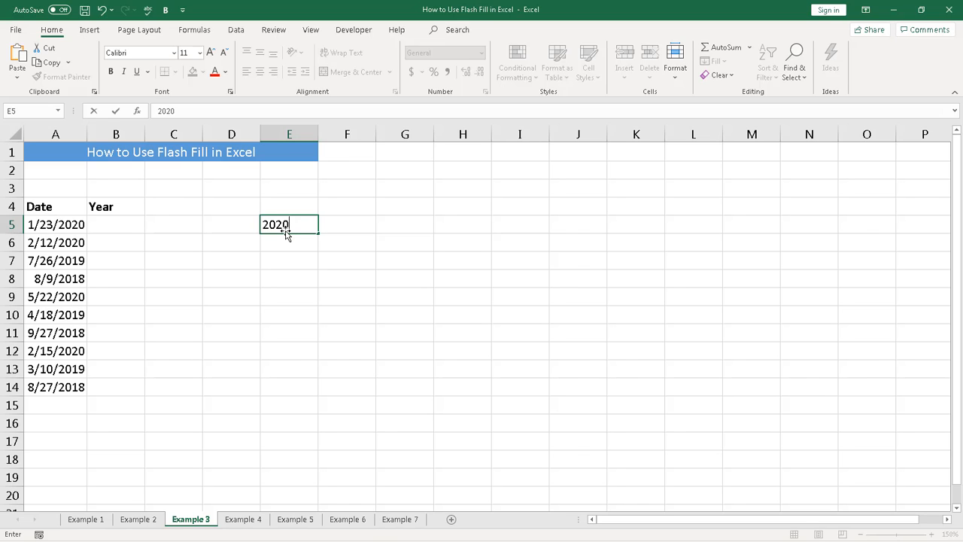
{"action": "key", "text": "Return"}
{"action": "key", "text": "Up"}
{"action": "key", "text": "shift+Down"}
{"action": "key", "text": "shift+Down"}
{"action": "key", "text": "shift+Down"}
{"action": "key", "text": "shift+Down"}
{"action": "key", "text": "shift+Down"}
{"action": "key", "text": "shift+Down"}
{"action": "key", "text": "shift+Down"}
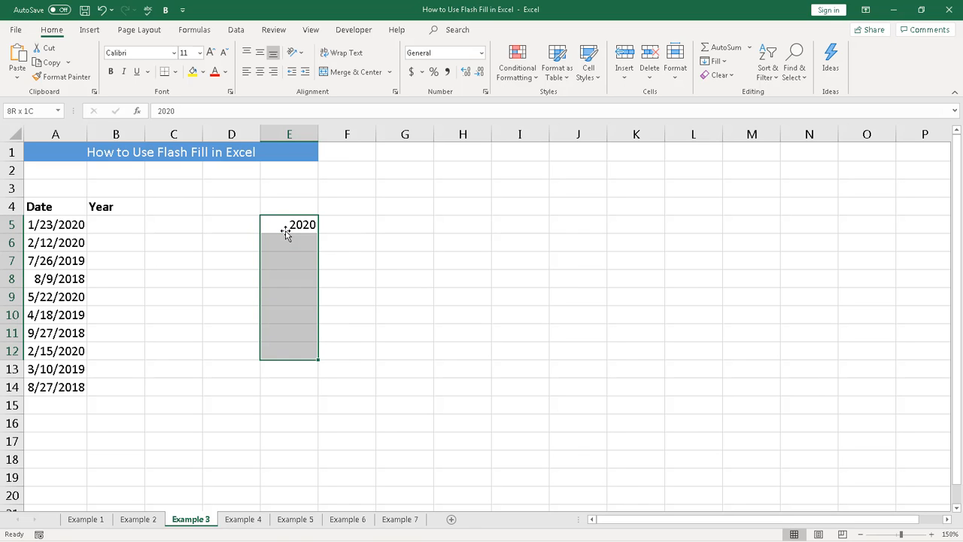
{"action": "key", "text": "shift+Down"}
{"action": "key", "text": "shift+Down"}
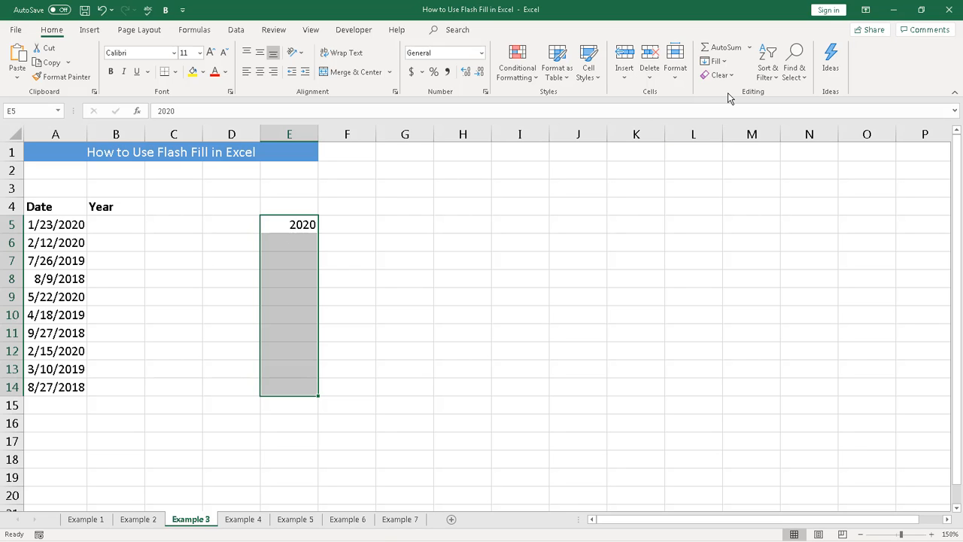
{"action": "left_click", "coordinate": [724, 64]}
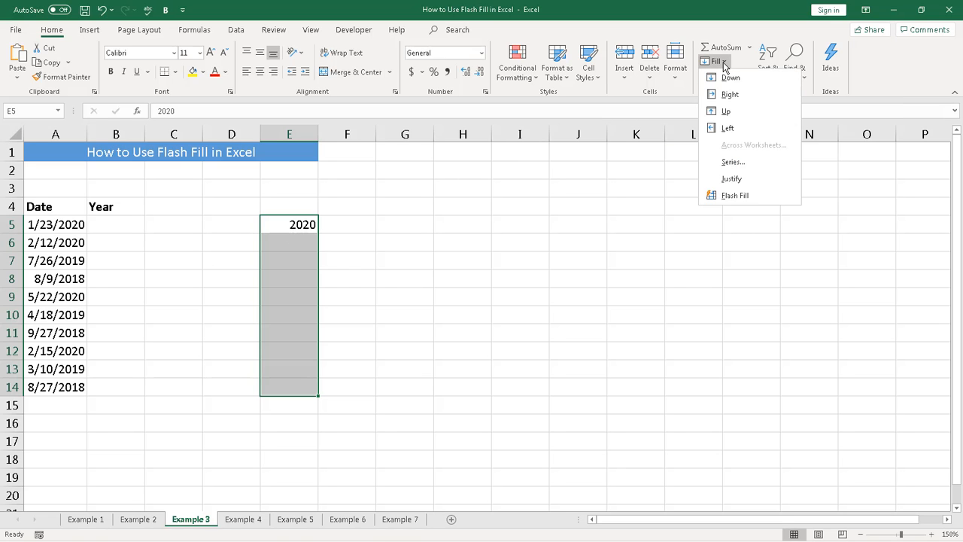
{"action": "left_click", "coordinate": [756, 195]}
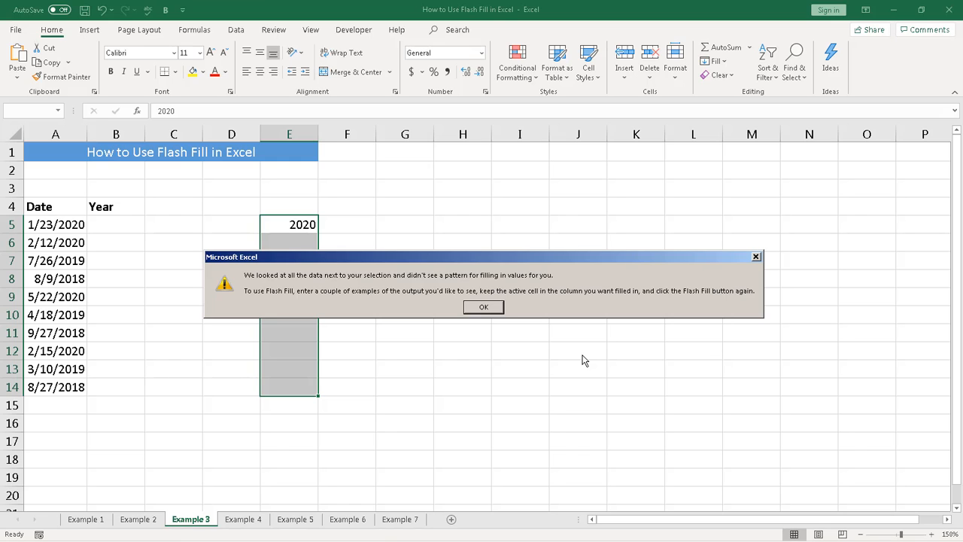
{"action": "left_click", "coordinate": [756, 257]}
- Enter two more example years in column E: 2020 in E6 and 2019 in E7
{"action": "left_click", "coordinate": [300, 245]}
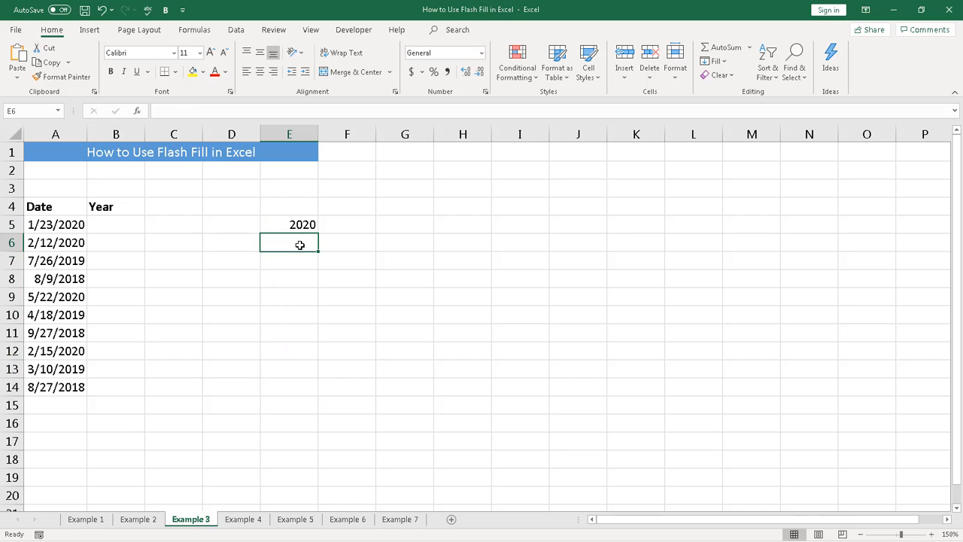
{"action": "type", "text": "2020"}
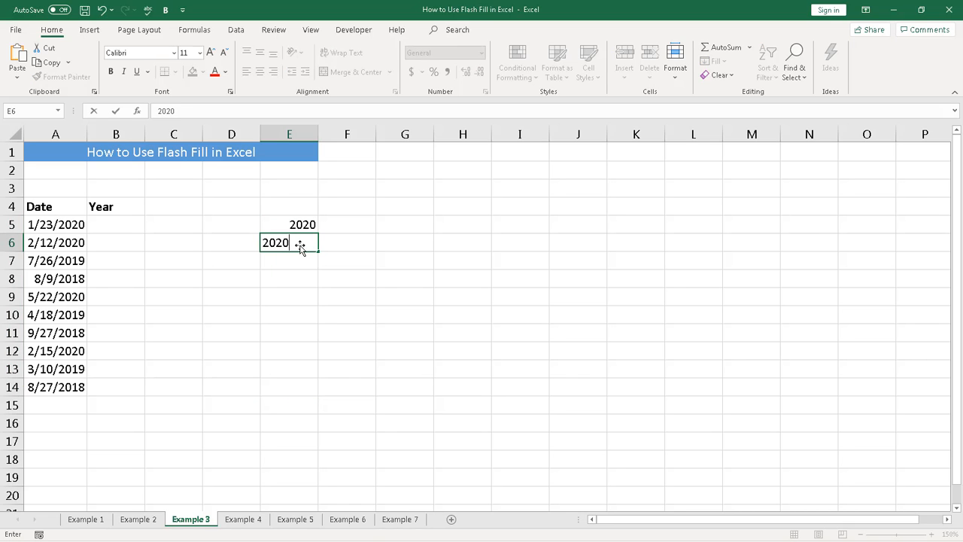
{"action": "key", "text": "Return"}
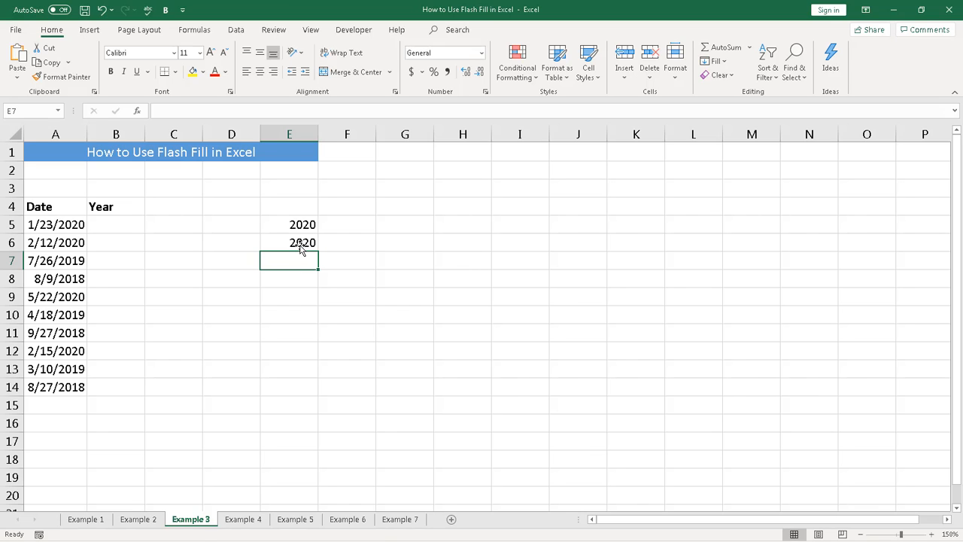
{"action": "type", "text": "2019"}
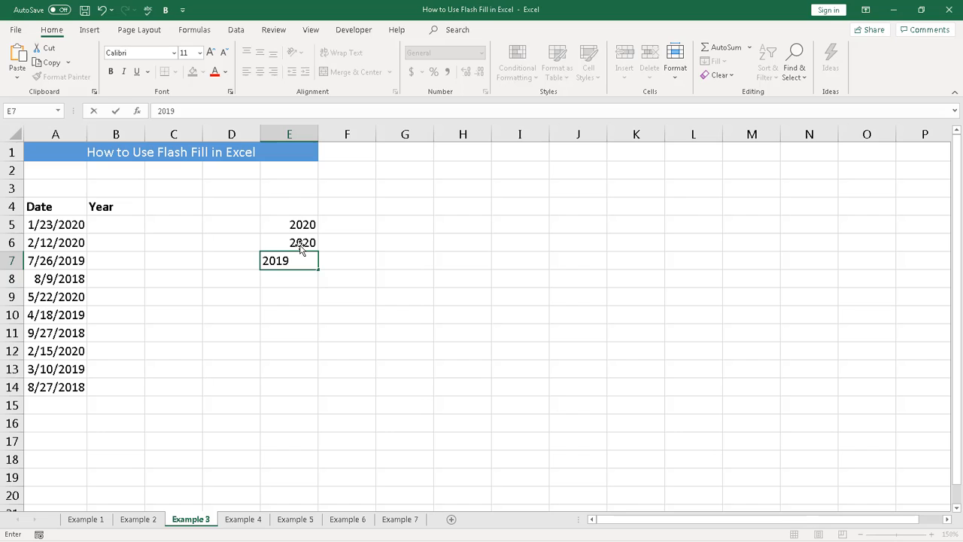
{"action": "key", "text": "Return"}
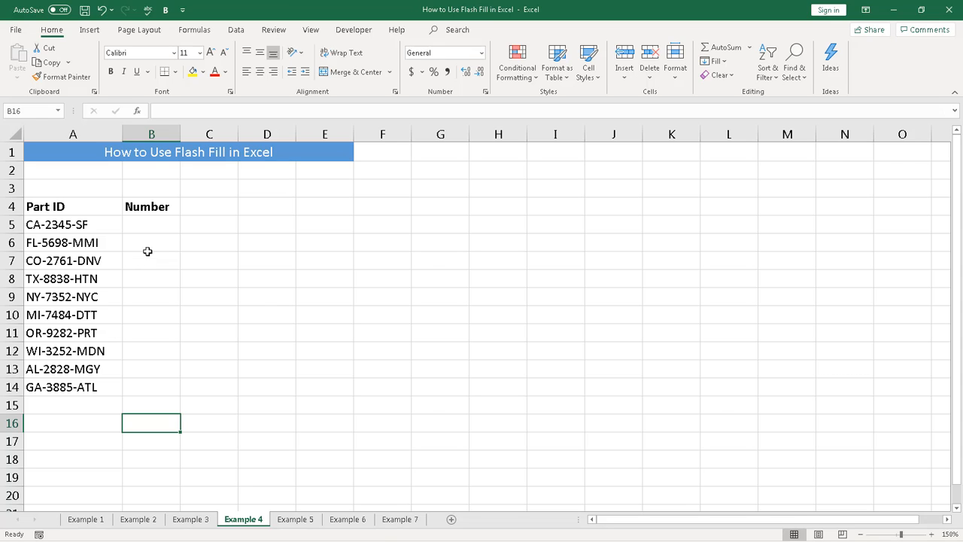
- Enter 2345 in B5 and 5698 in B6, accepting the suggested Flash Fill for the rest of the Number column through B14
{"action": "left_click", "coordinate": [149, 228]}
{"action": "type", "text": "2345"}
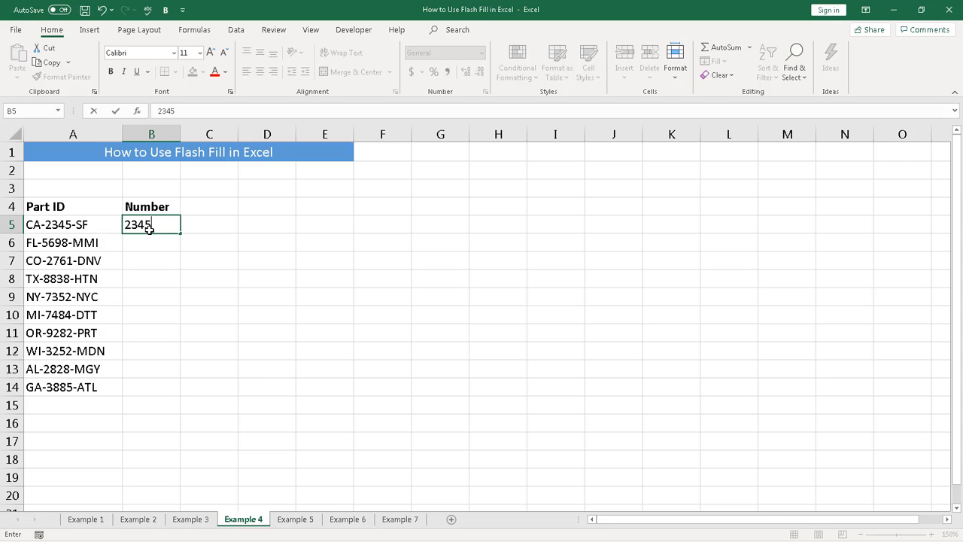
{"action": "key", "text": "Return"}
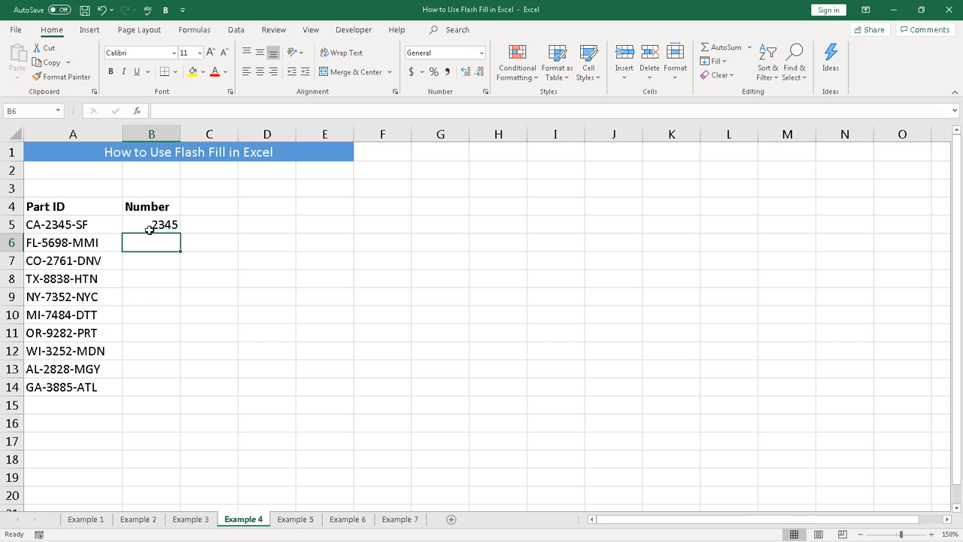
{"action": "type", "text": "5698"}
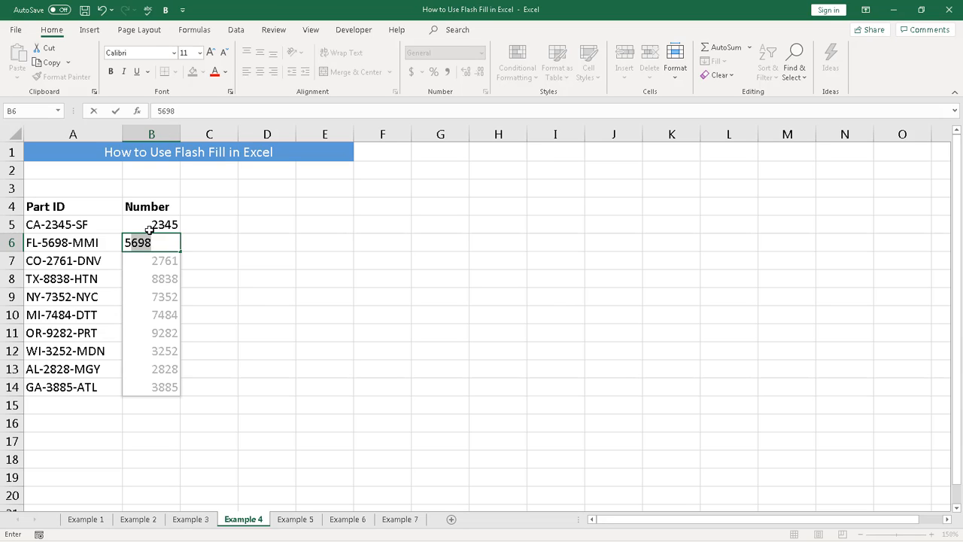
{"action": "key", "text": "Tab"}
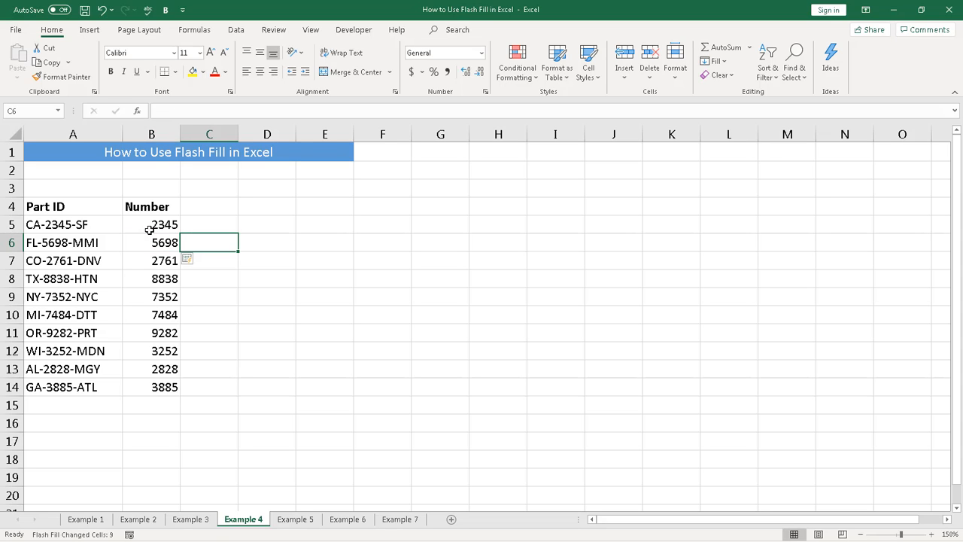
- Change the part ID in A6 to FL-5700-MMI to test whether the Flash Fill result updates
{"action": "key", "text": "Left"}
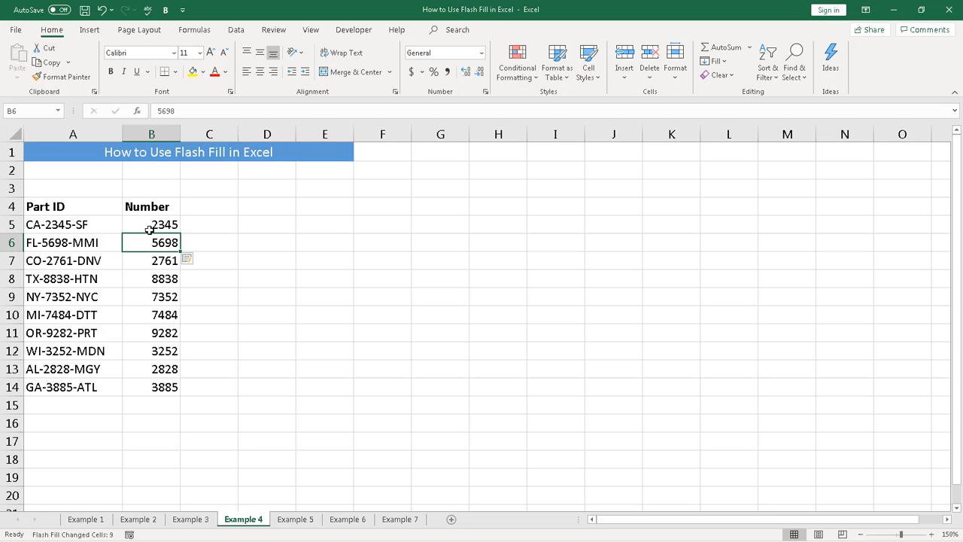
{"action": "key", "text": "Left"}
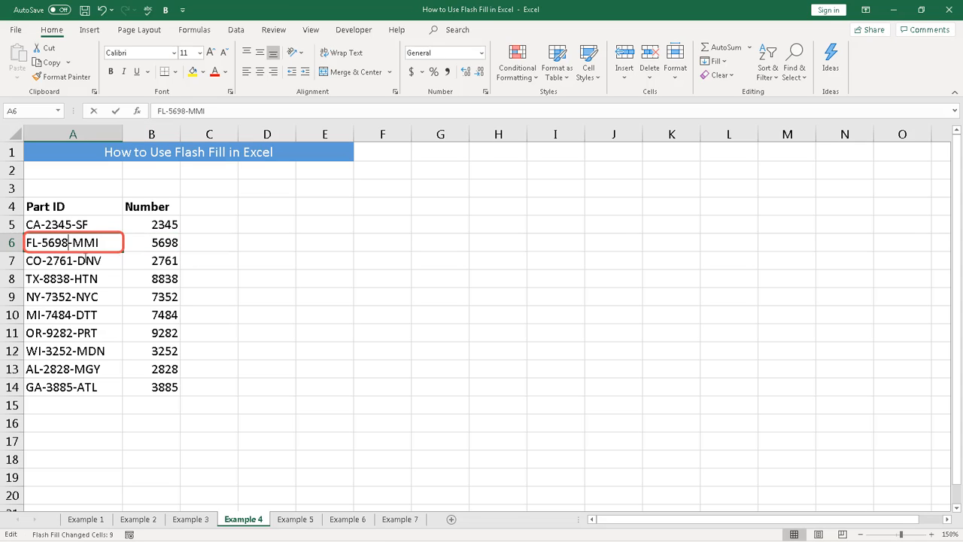
{"action": "double_click", "coordinate": [68, 242]}
{"action": "key", "text": "BackSpace"}
{"action": "key", "text": "BackSpace"}
{"action": "key", "text": "BackSpace"}
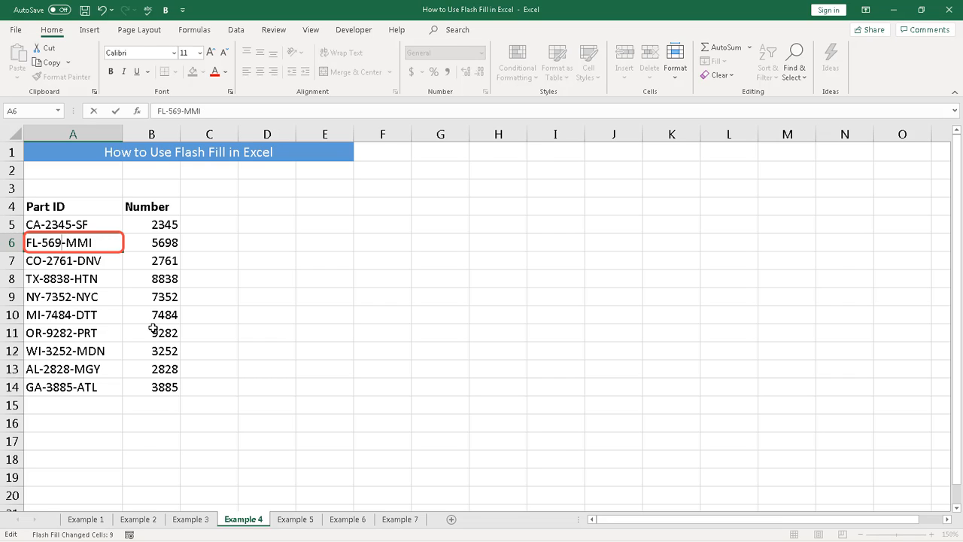
{"action": "type", "text": "700"}
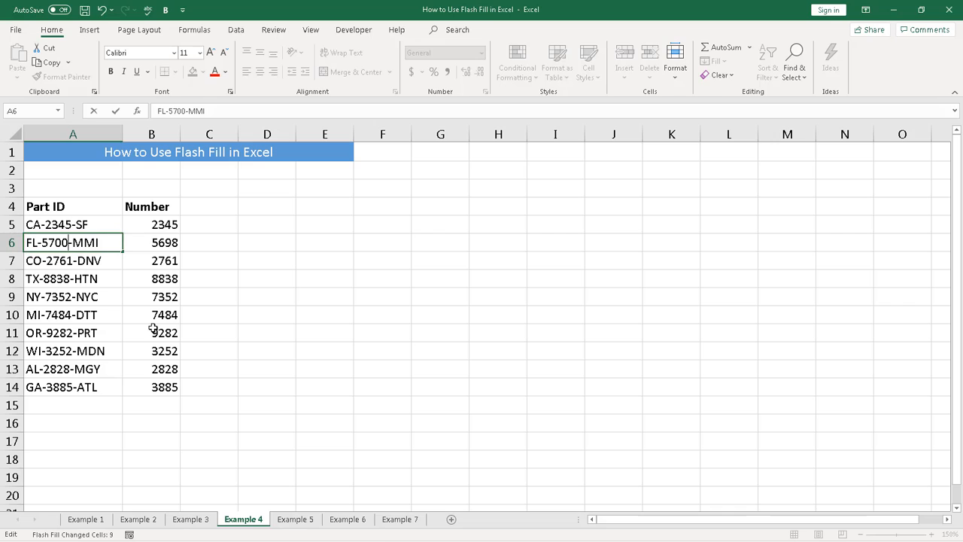
{"action": "left_click", "coordinate": [252, 244]}
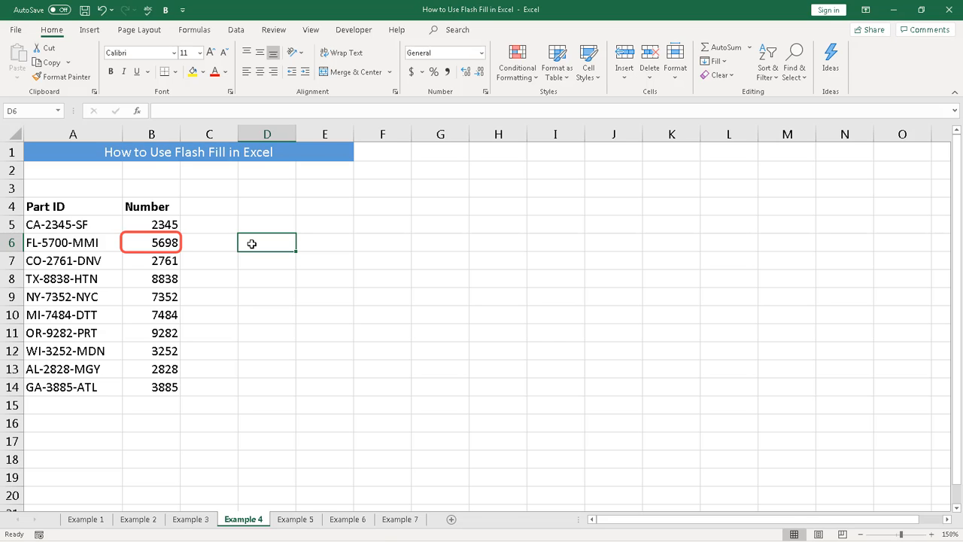
{"action": "left_click", "coordinate": [284, 362]}
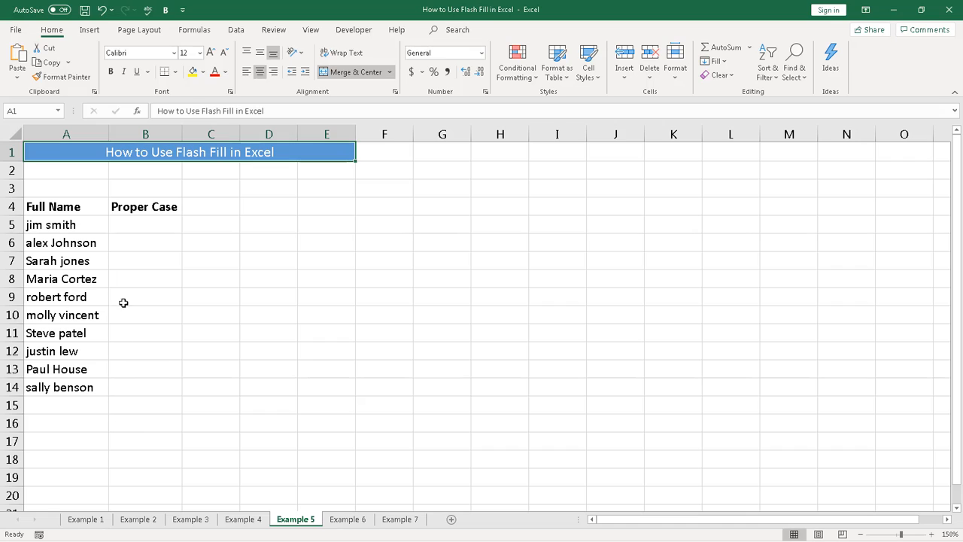
- Enter the first two full names in proper case in B5 and B6, accepting the suggested Flash Fill for the Proper Case column
{"action": "left_click", "coordinate": [126, 226]}
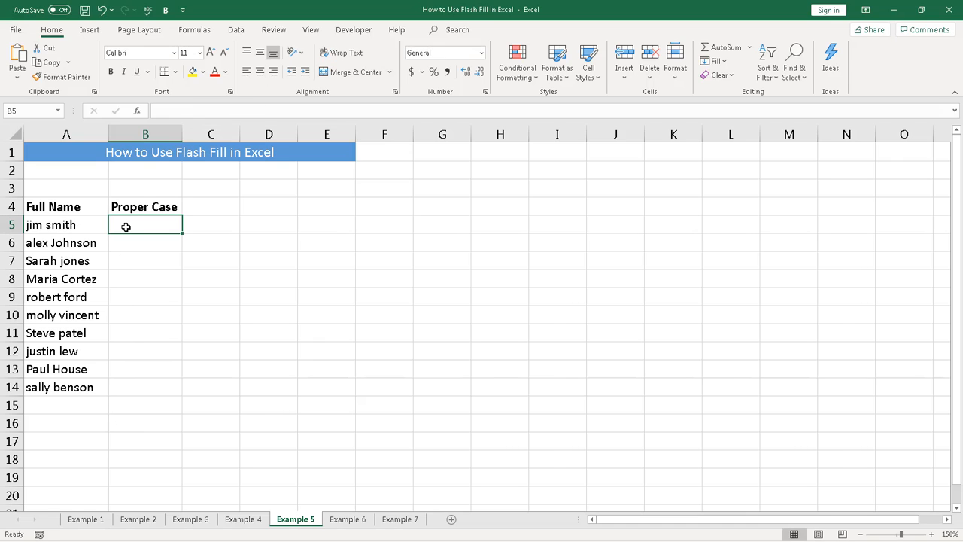
{"action": "type", "text": "Jim"}
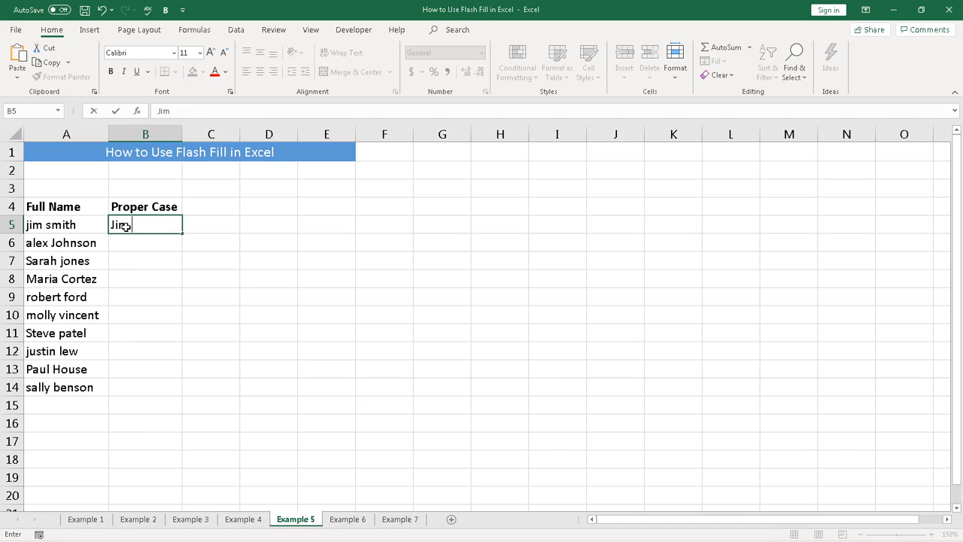
{"action": "type", "text": " Smith"}
{"action": "key", "text": "Return"}
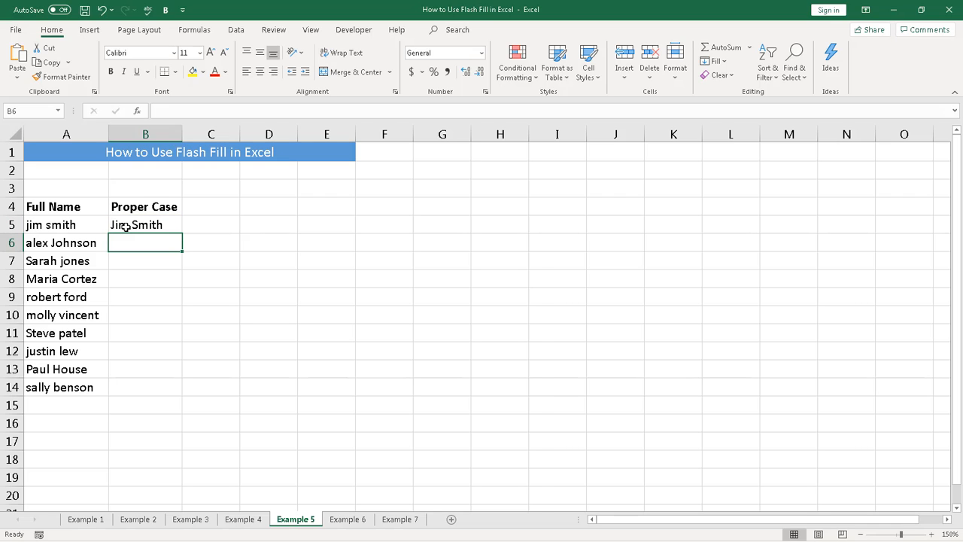
{"action": "type", "text": "Alex Johnson"}
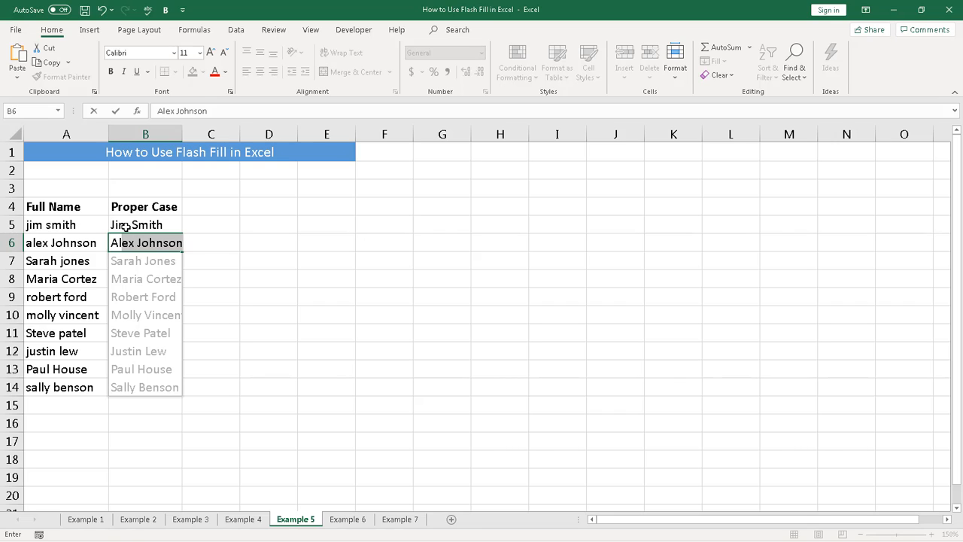
{"action": "key", "text": "Tab"}
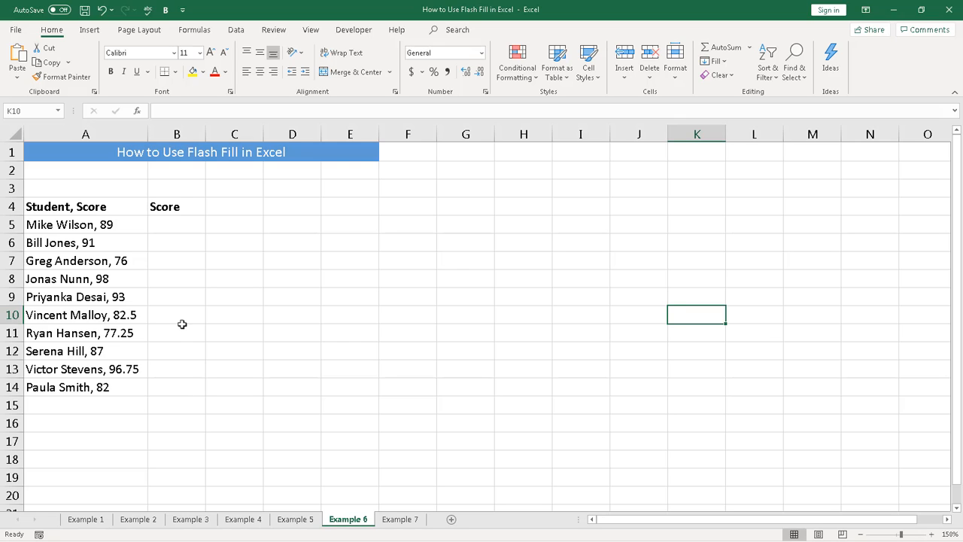
- Enter 89 in B5 as the first student's score, copy it down to B14, and switch the fill option to Flash Fill
{"action": "left_click", "coordinate": [180, 229]}
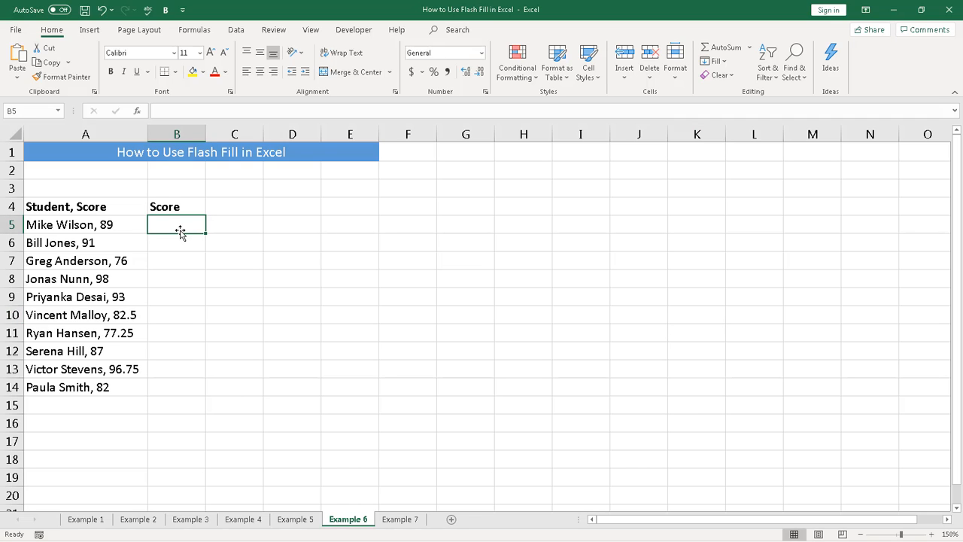
{"action": "type", "text": "89"}
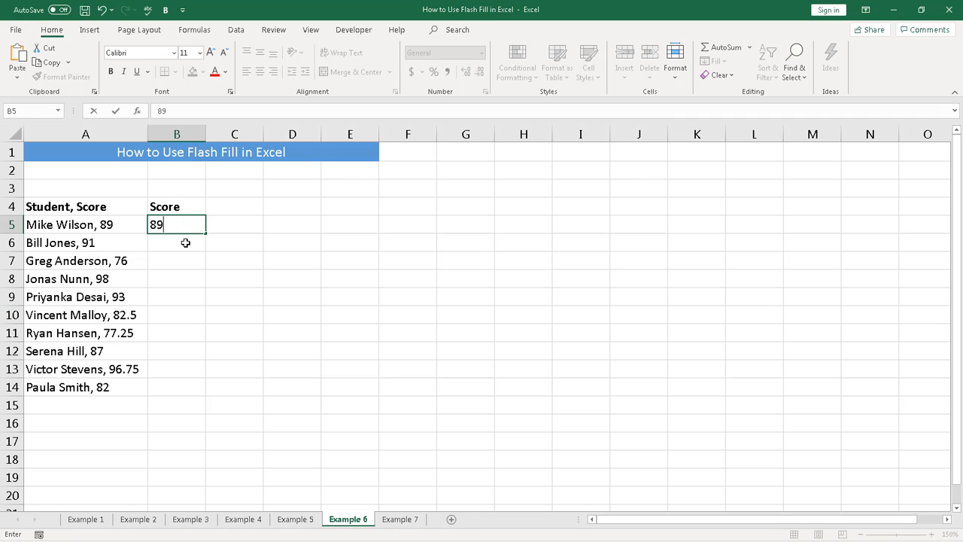
{"action": "key", "text": "Return"}
{"action": "left_click", "coordinate": [189, 228]}
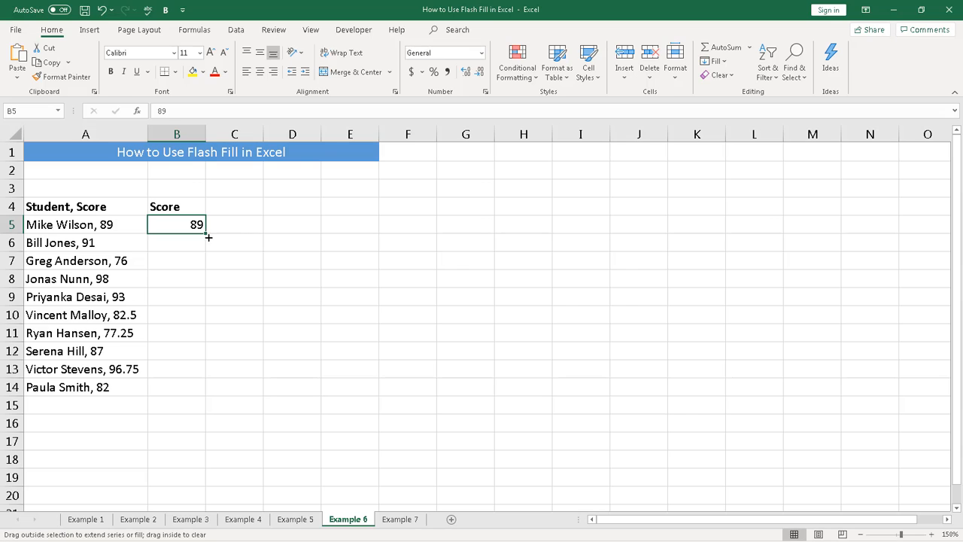
{"action": "left_click_drag", "start_coordinate": [207, 237], "coordinate": [208, 397]}
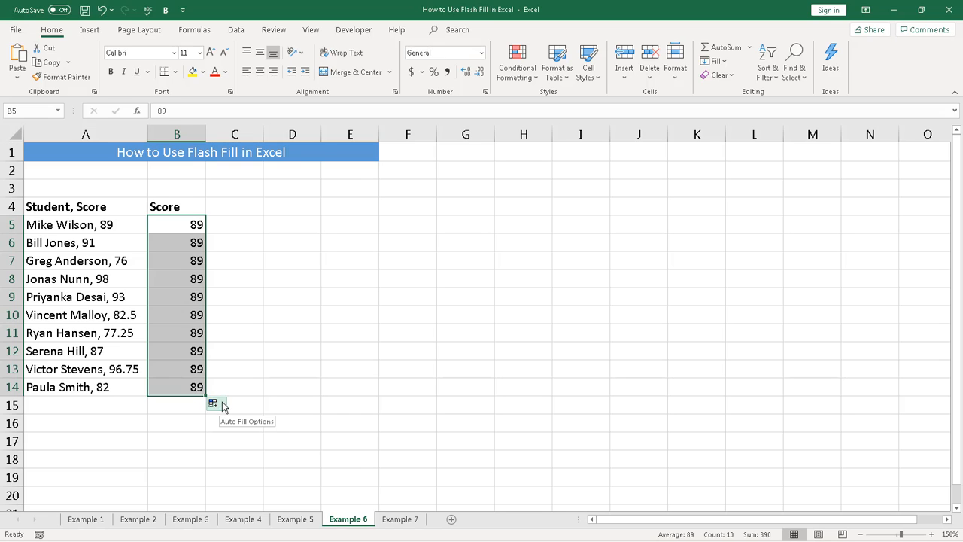
{"action": "left_click", "coordinate": [216, 403]}
{"action": "left_click", "coordinate": [233, 473]}
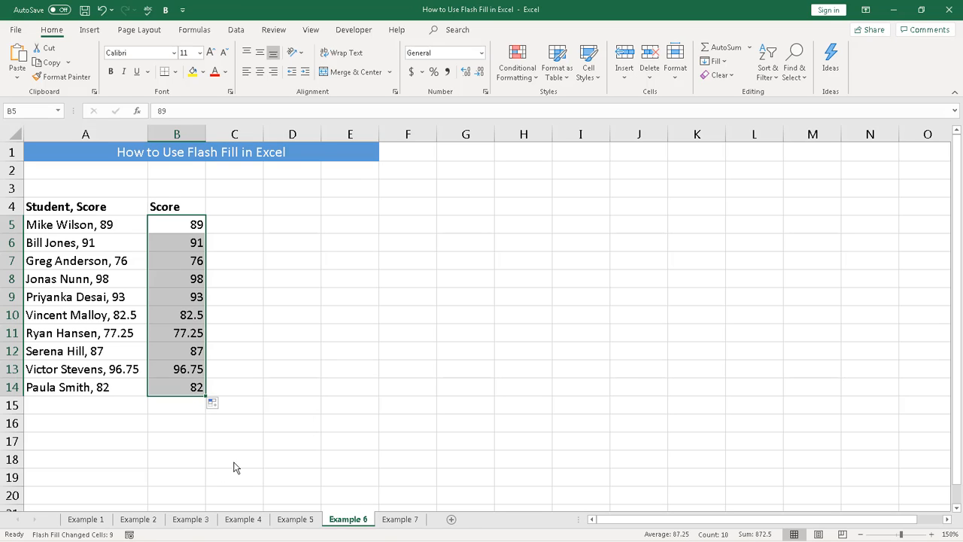
{"action": "left_click", "coordinate": [323, 366]}
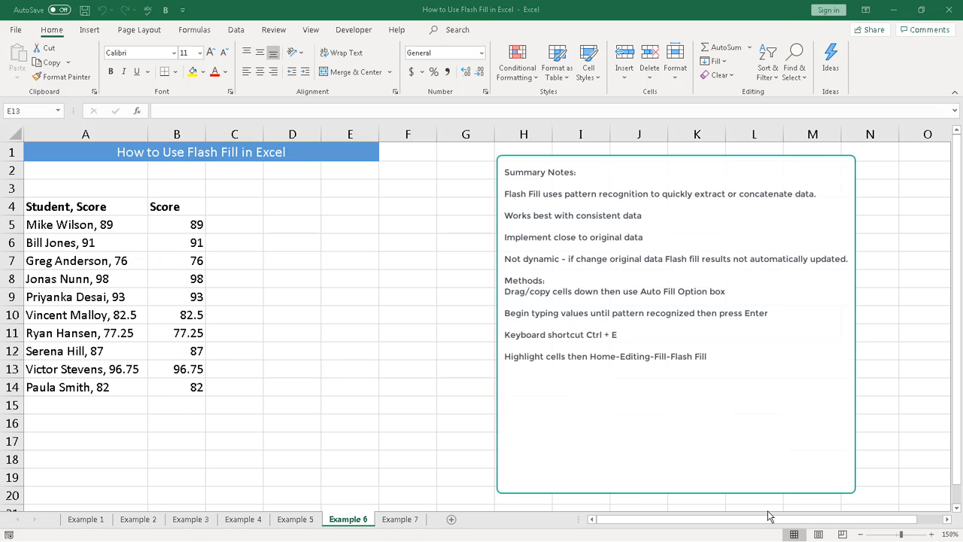